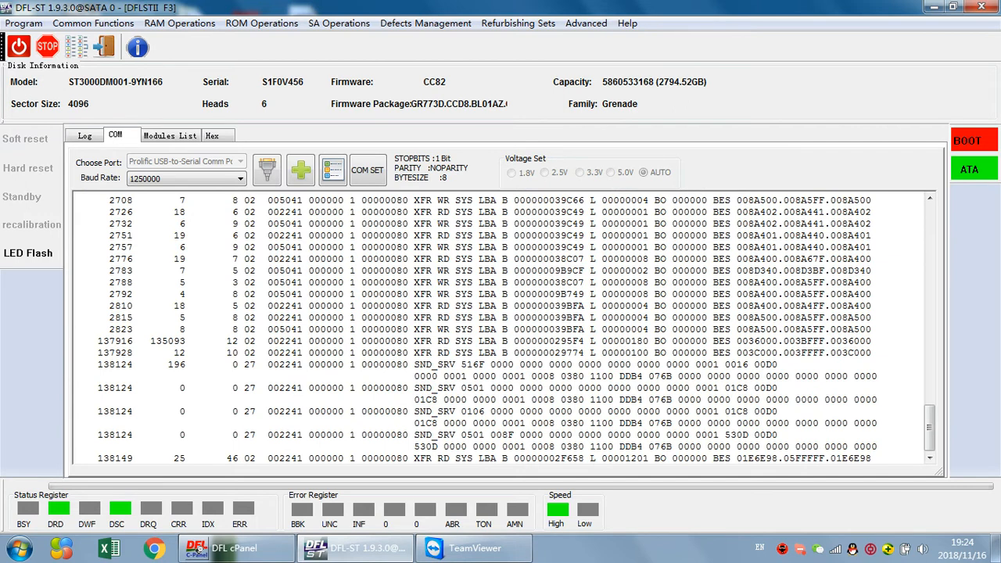
# - Clear the COM terminal output and put the drive into ASCII diagnostic mode
pyautogui.rightClick(218, 269)
pyautogui.click(236, 279)
pyautogui.hotkey('ctrl', 'z')
pyautogui.click(90, 139)
pyautogui.click(122, 137)
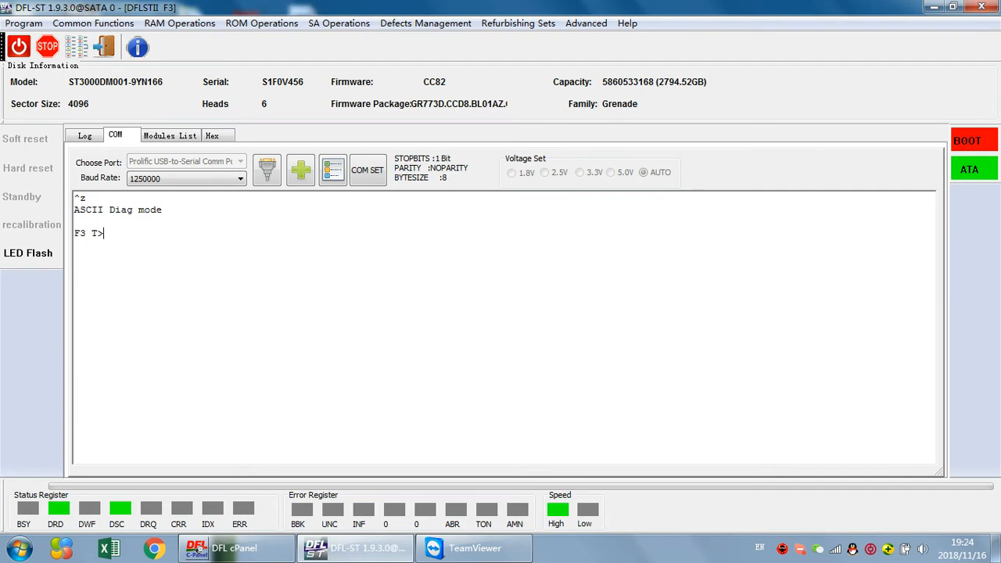
pyautogui.click(424, 23)
pyautogui.moveTo(473, 287)
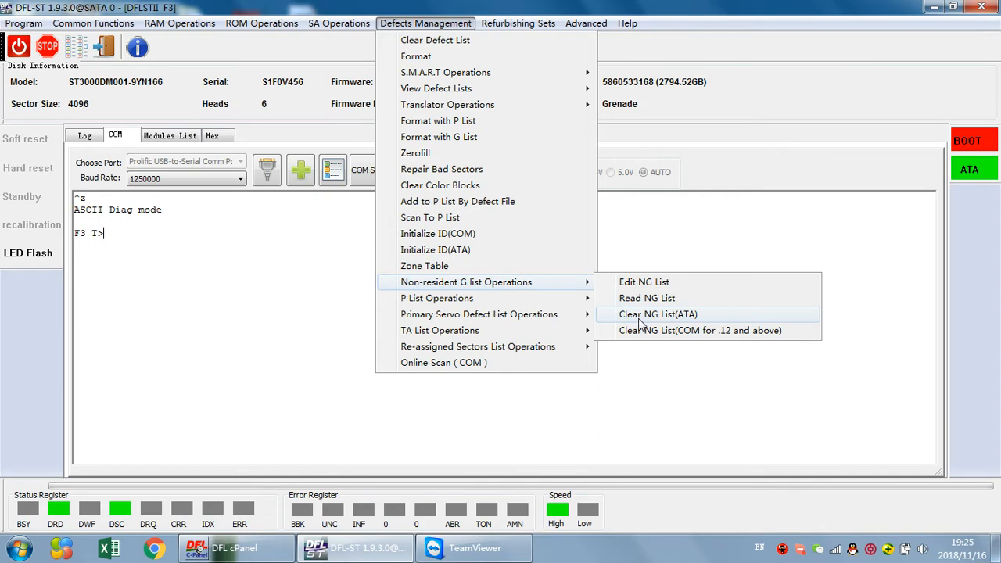
pyautogui.click(236, 303)
pyautogui.click(85, 135)
pyautogui.click(115, 136)
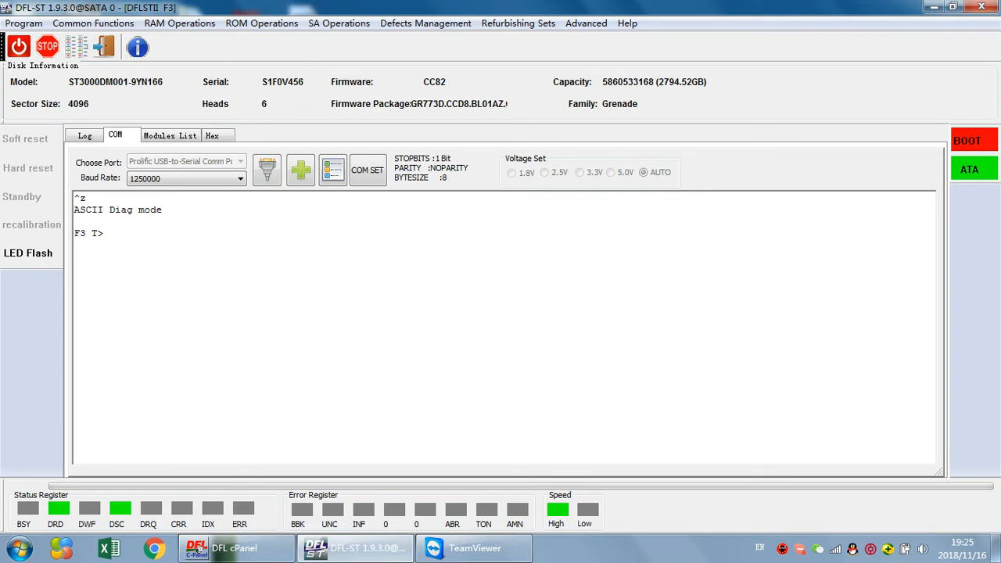
# - Switch the drive to ESLIP mode and start Read SYS Files with the default work directory, series .12 and ATA mode
pyautogui.hotkey('ctrl', 't')
pyautogui.click(338, 23)
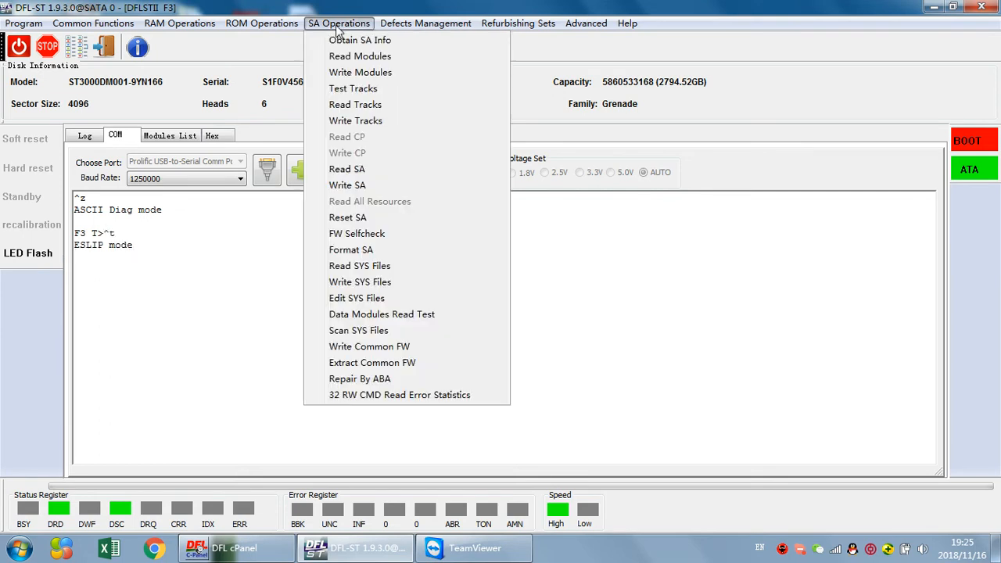
pyautogui.click(361, 267)
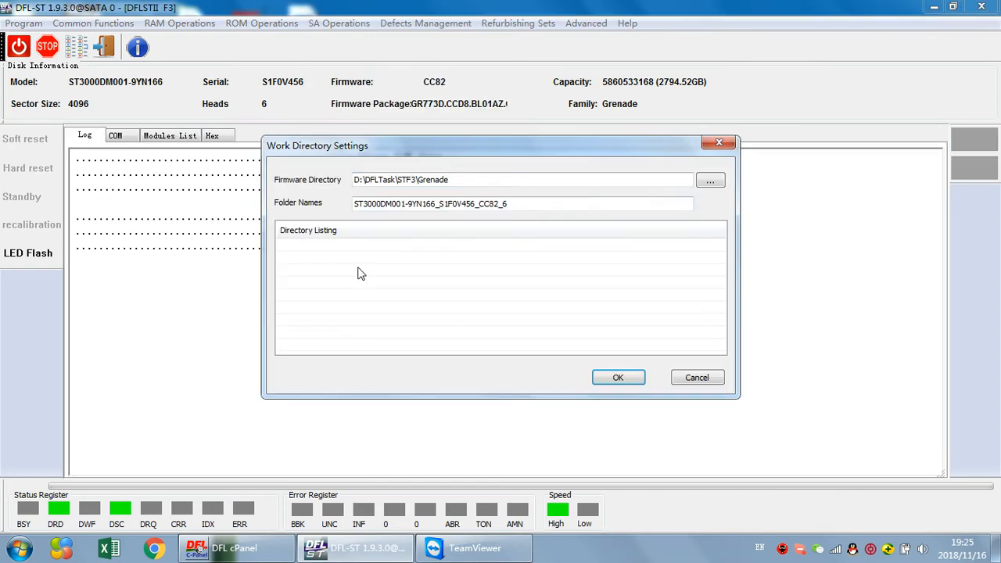
pyautogui.click(618, 378)
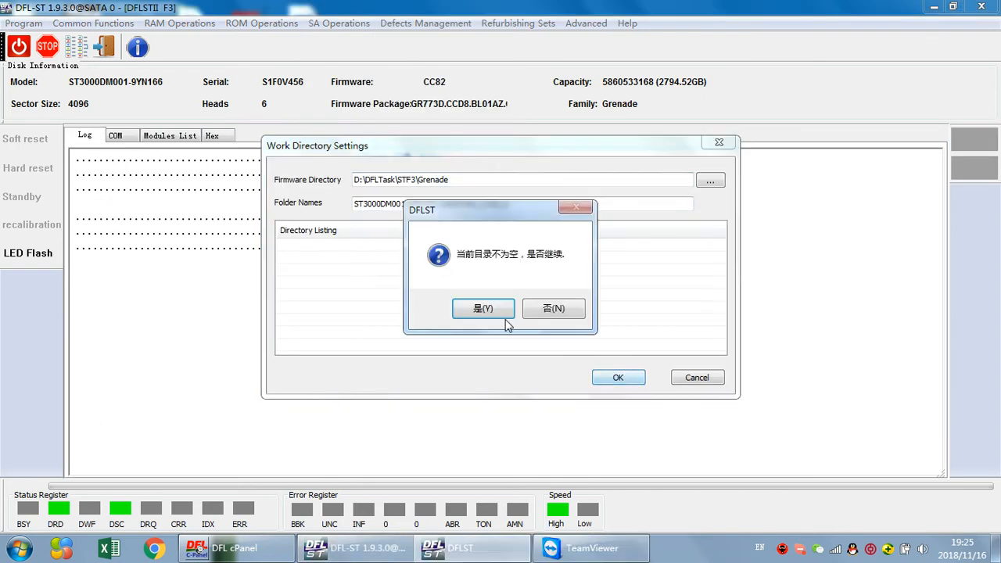
pyautogui.click(482, 309)
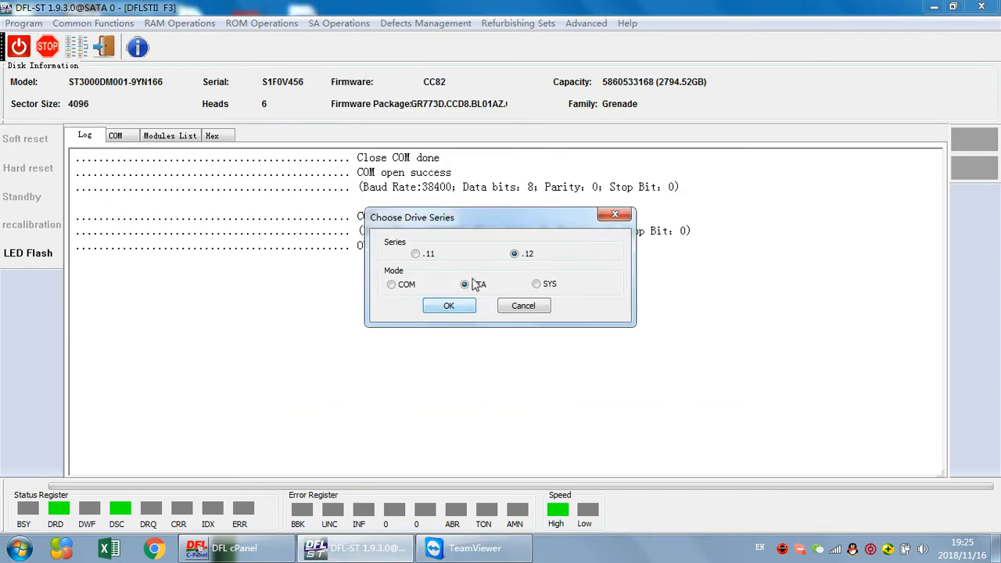
pyautogui.click(447, 306)
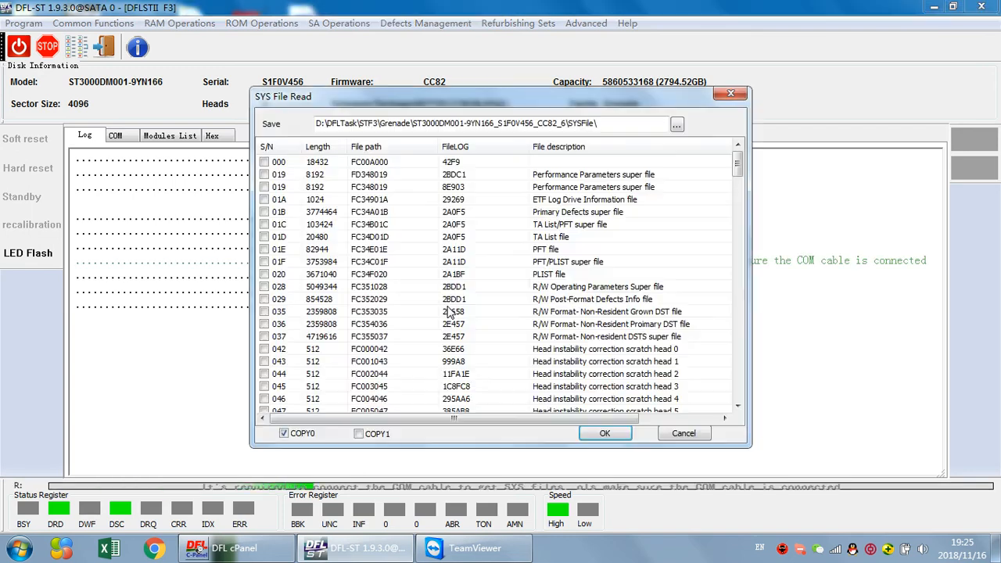
# - Back up COPY0 of SYS file 035, the R/W Format Non-Resident Grown DST file, to the SYSFile folder
pyautogui.click(265, 312)
pyautogui.click(603, 435)
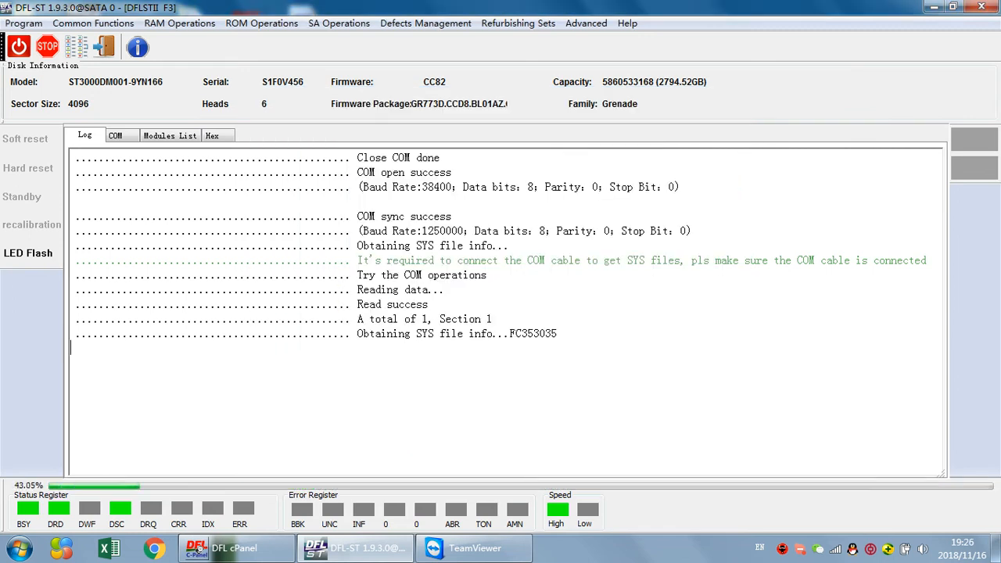
pyautogui.moveTo(434, 365); pyautogui.dragTo(299, 334)
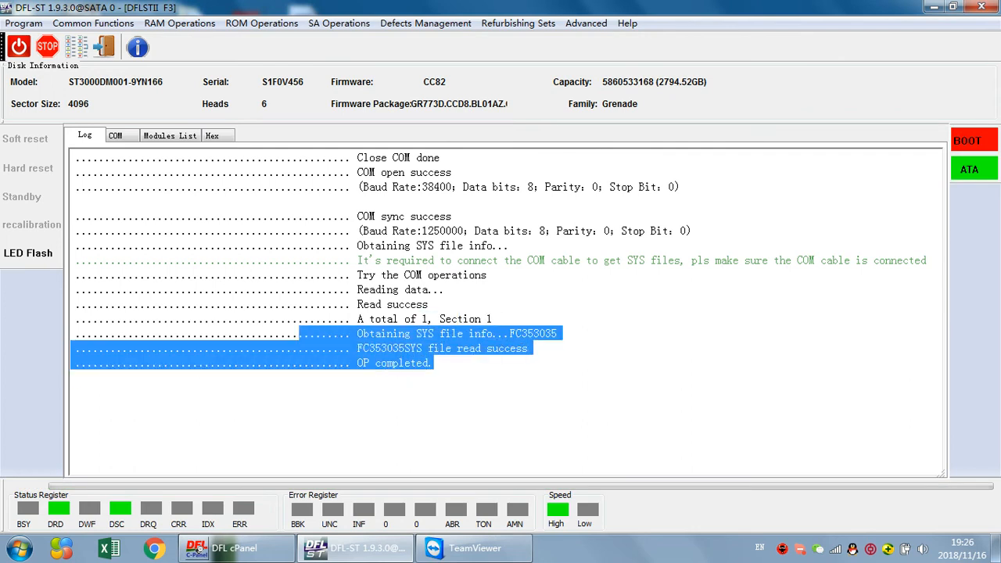
pyautogui.click(419, 366)
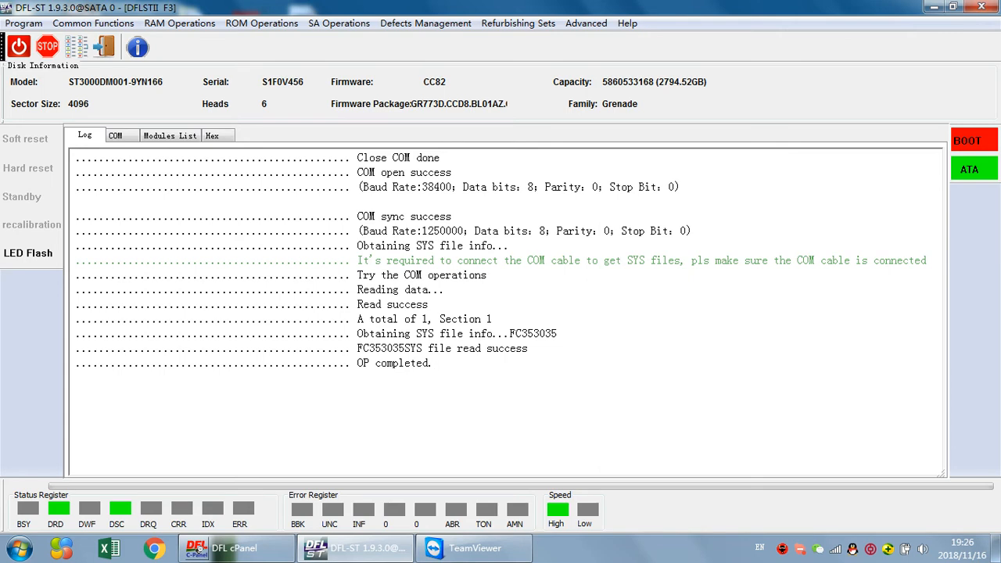
# - Clear the non-resident G list through ATA for drive series .12 and check the result in the log
pyautogui.click(434, 23)
pyautogui.moveTo(489, 284)
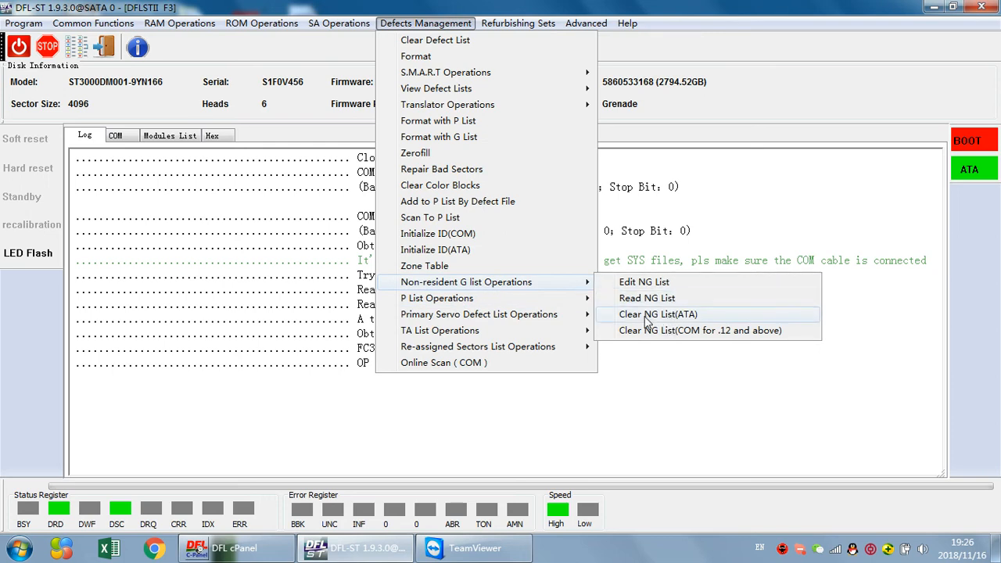
pyautogui.click(693, 317)
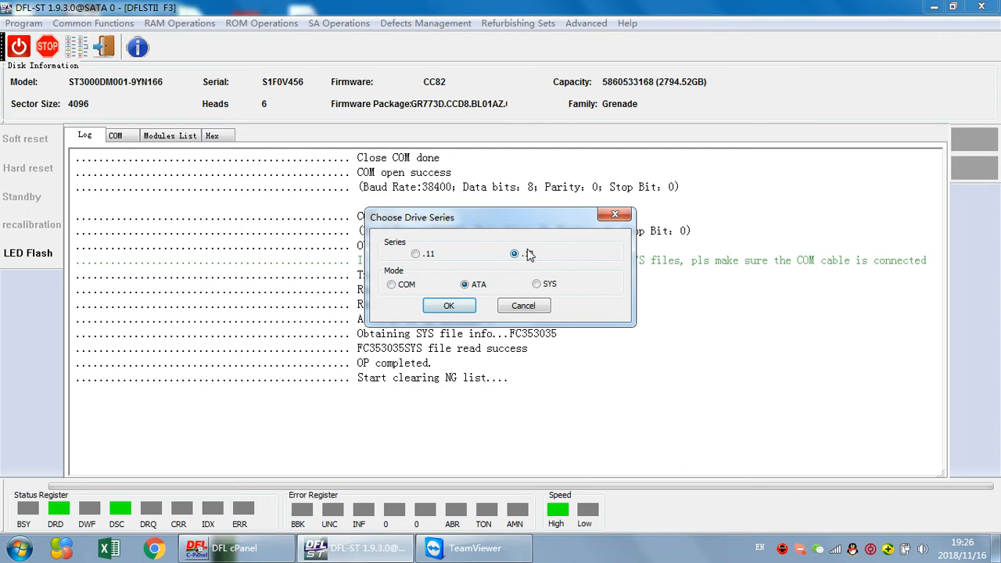
pyautogui.click(448, 305)
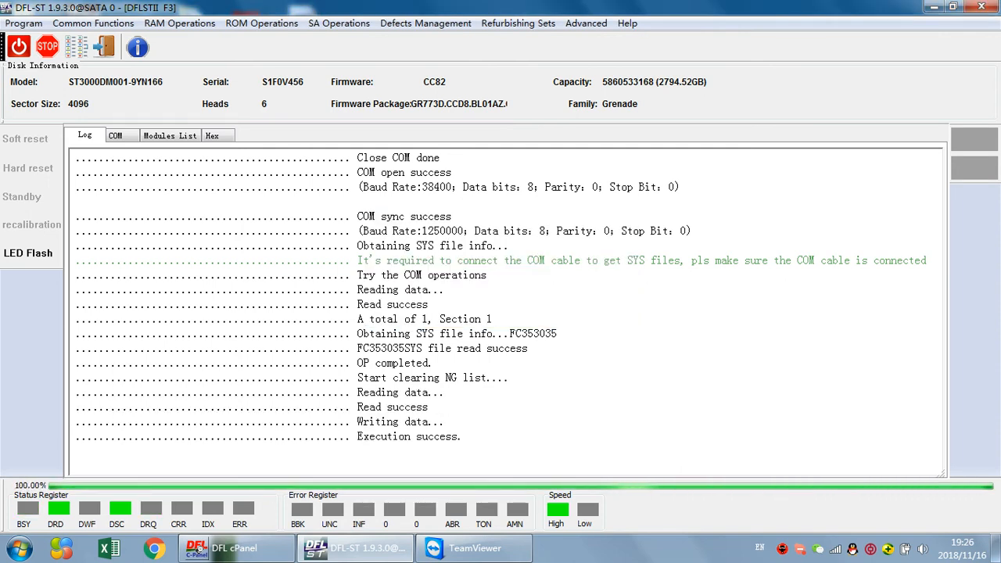
pyautogui.moveTo(465, 438); pyautogui.dragTo(357, 305)
pyautogui.click(399, 363)
pyautogui.click(388, 422)
pyautogui.moveTo(357, 378); pyautogui.dragTo(470, 438)
pyautogui.click(470, 453)
# - Return the COM terminal to ASCII diagnostic mode and check the non-resident G list entries with the V40 command
pyautogui.click(117, 136)
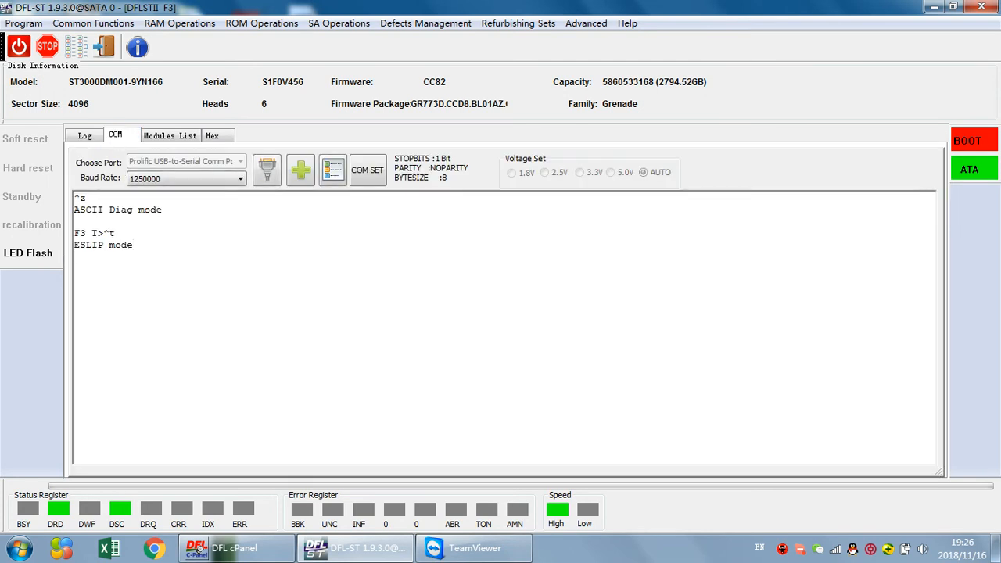
pyautogui.hotkey('ctrl', 'z')
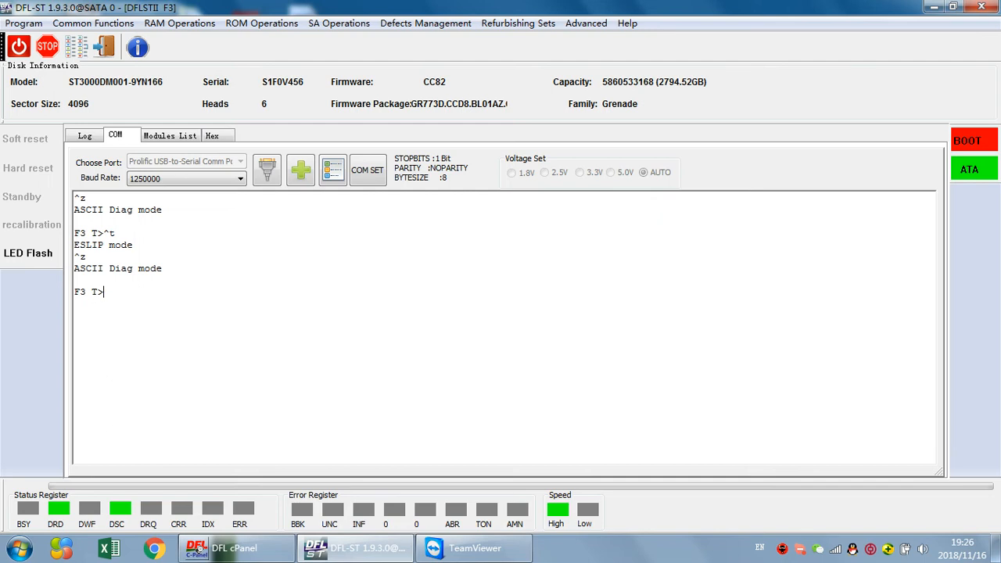
pyautogui.write('V40')
pyautogui.press('Return')
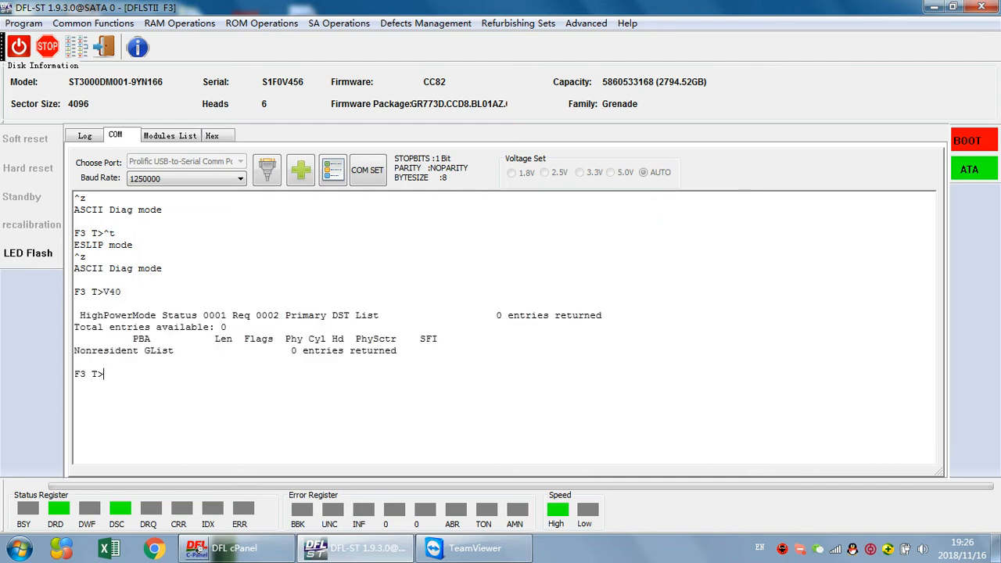
pyautogui.moveTo(80, 327); pyautogui.dragTo(233, 327)
pyautogui.click(204, 339)
pyautogui.moveTo(214, 327); pyautogui.dragTo(233, 327)
pyautogui.click(227, 327)
# - List the reassigned sectors with the V4 command and examine the returned entries
pyautogui.click(104, 374)
pyautogui.write('V4')
pyautogui.press('Return')
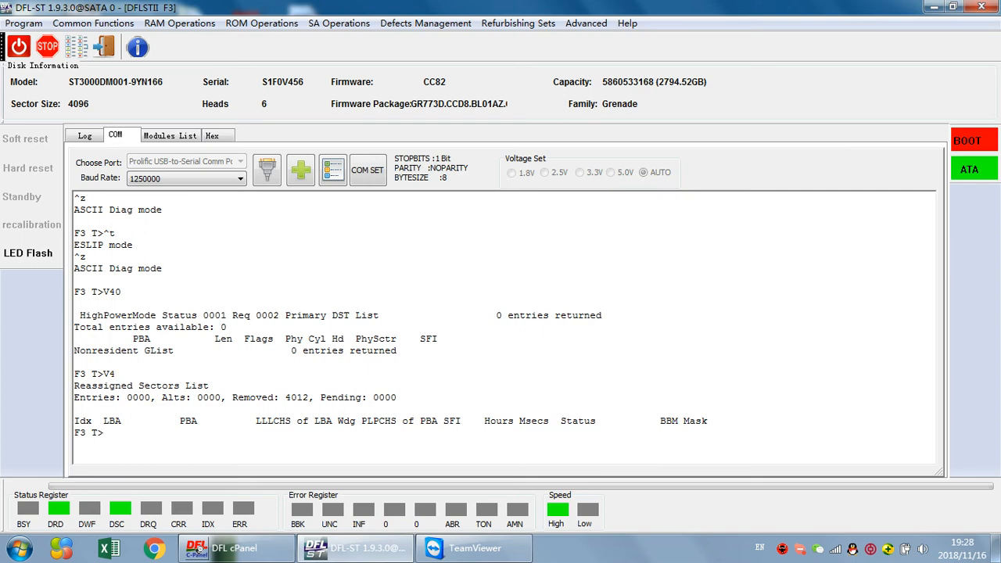
pyautogui.moveTo(110, 339); pyautogui.dragTo(74, 339)
pyautogui.click(227, 327)
pyautogui.click(157, 350)
pyautogui.click(133, 315)
# - Run the partition format command m0,6,3,,,,,22 in the terminal and return to the ASCII diagnostic prompt
pyautogui.write('m0,6,3,,,,,22')
pyautogui.hotkey('ctrl', 'z')
pyautogui.click(92, 137)
pyautogui.click(124, 137)
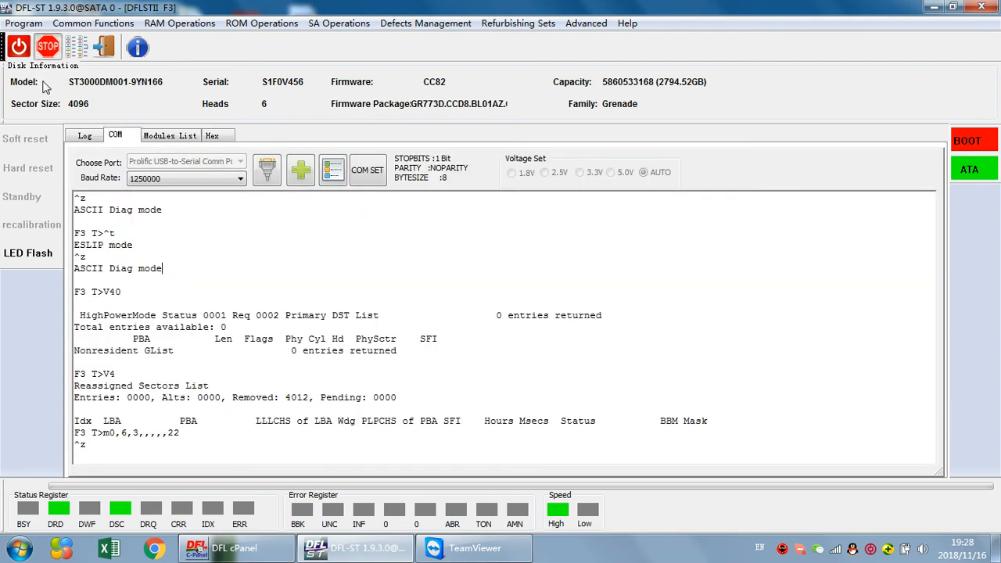
pyautogui.click(87, 138)
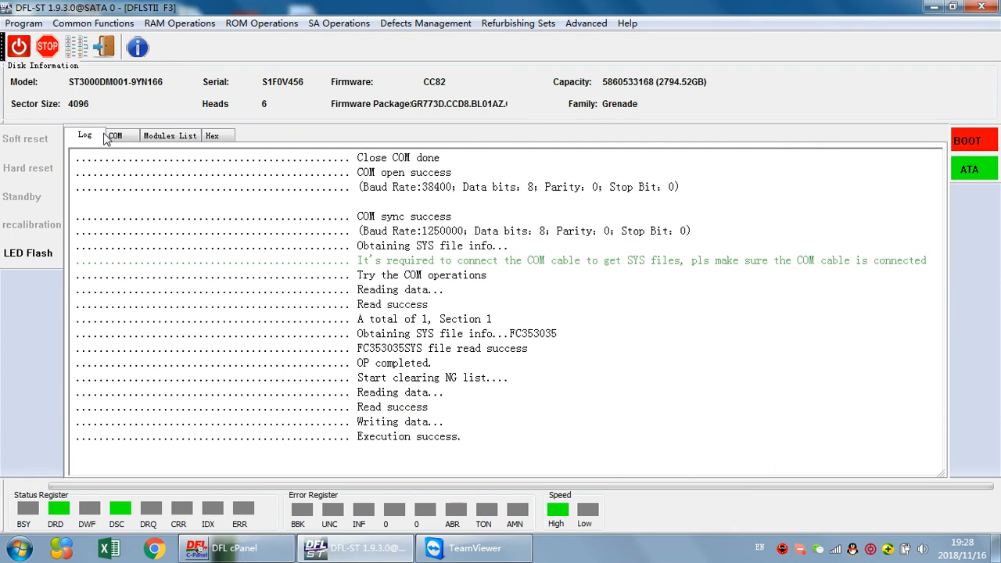
pyautogui.click(115, 136)
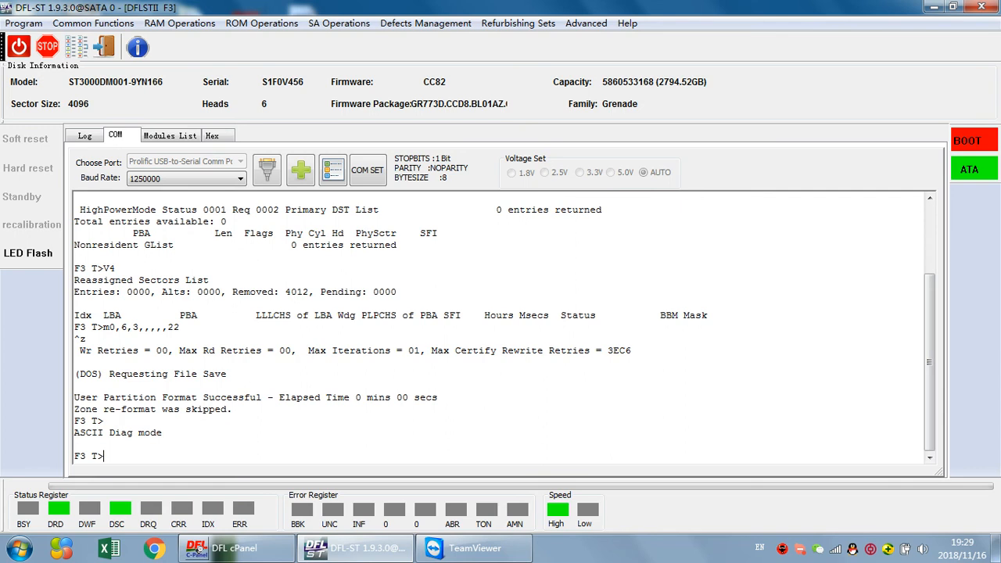
pyautogui.hotkey('ctrl', 't')
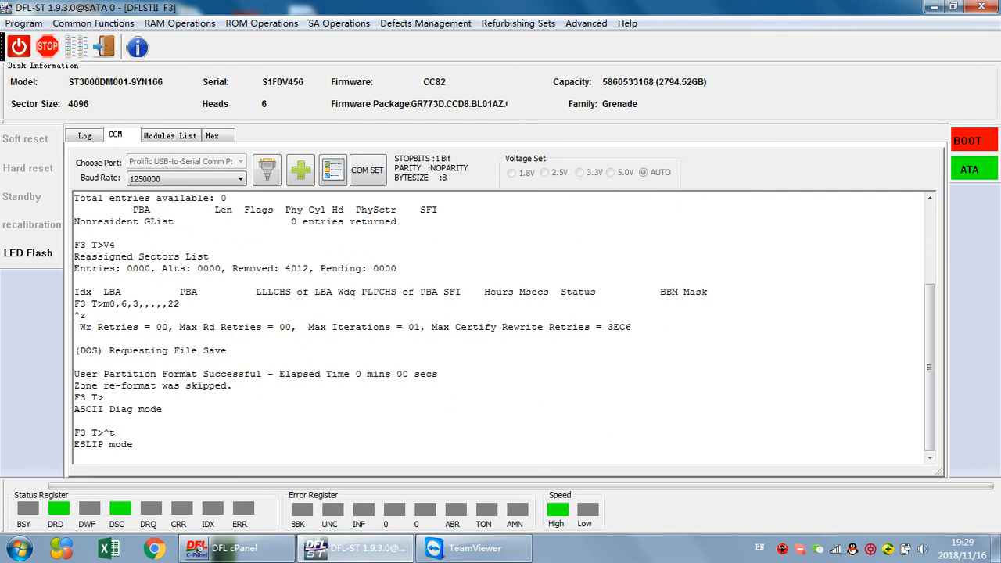
pyautogui.click(405, 23)
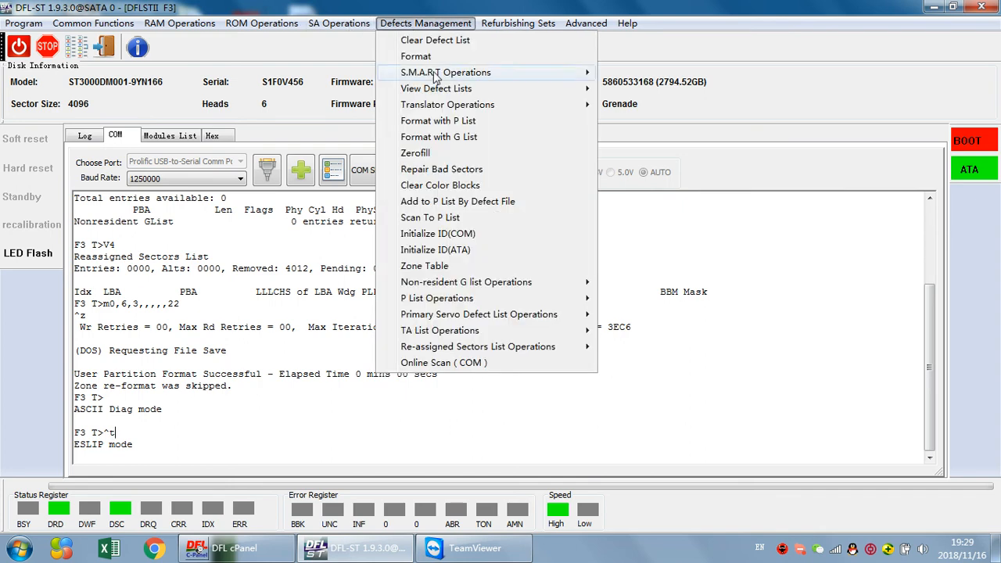
pyautogui.moveTo(500, 286)
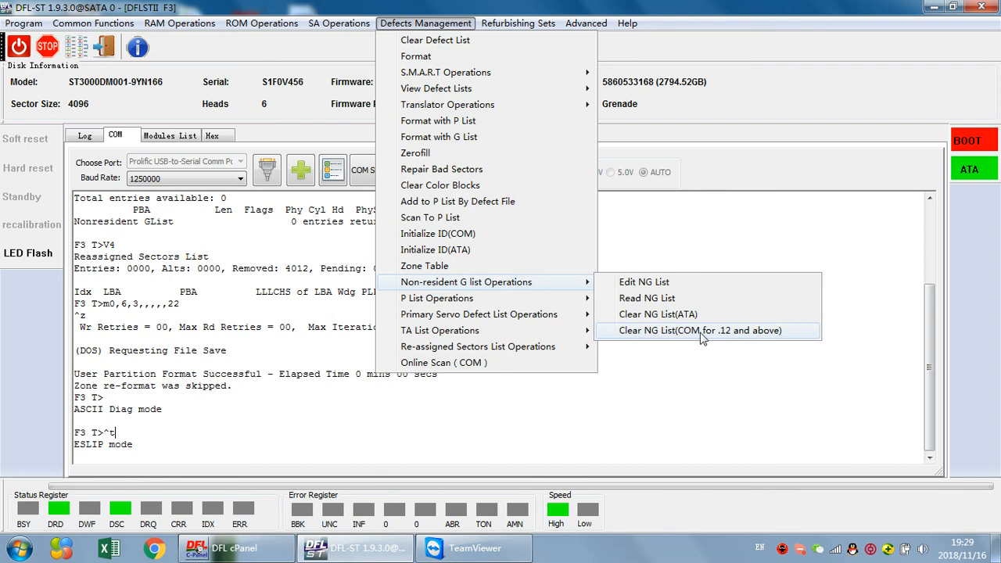
pyautogui.click(165, 447)
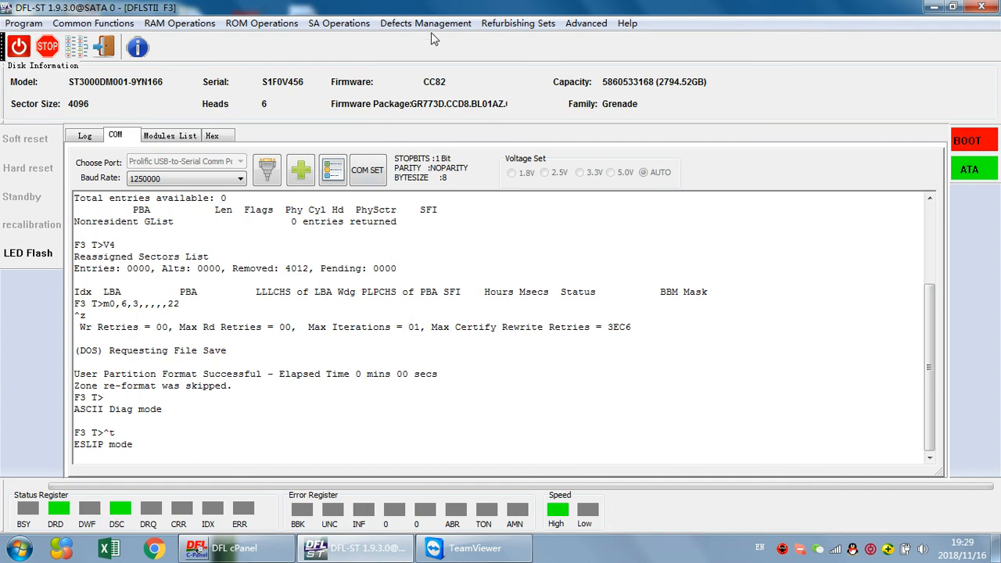
pyautogui.click(76, 456)
pyautogui.tripleClick(125, 449)
pyautogui.tripleClick(127, 449)
pyautogui.click(131, 446)
pyautogui.tripleClick(115, 448)
pyautogui.hotkey('ctrl', 'z')
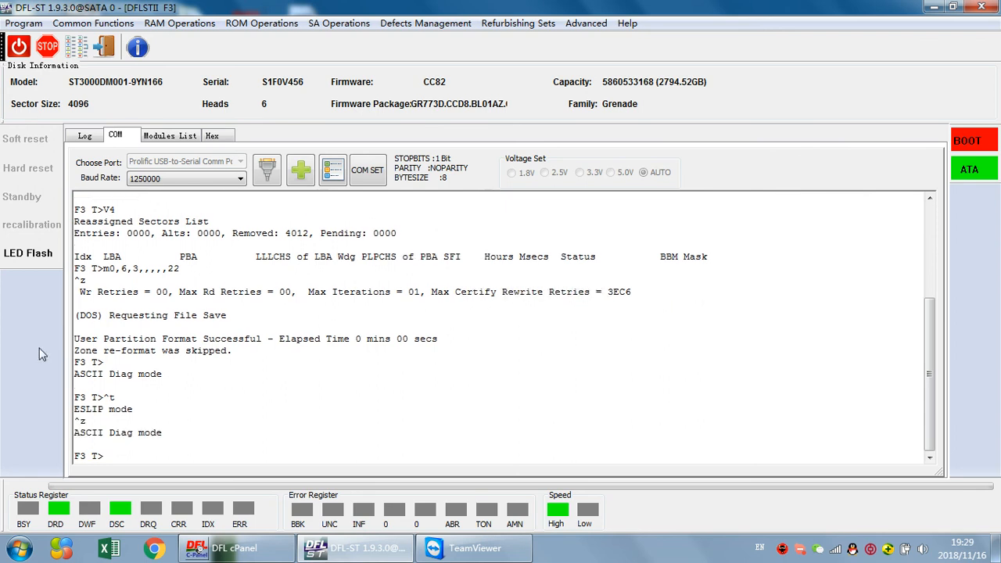
# - Try to clear the non-resident G list with the COM method for .12 and above
pyautogui.click(427, 24)
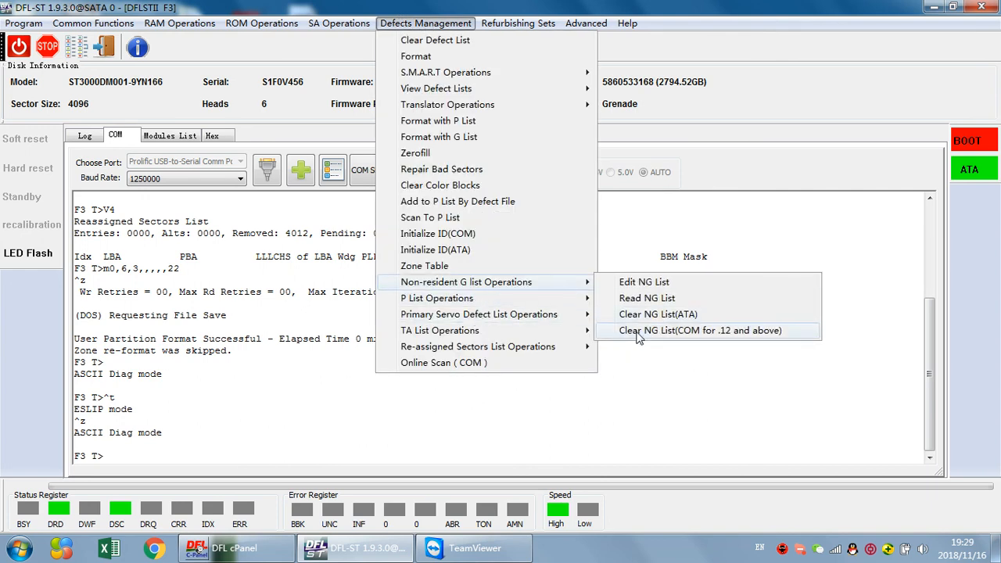
pyautogui.click(640, 331)
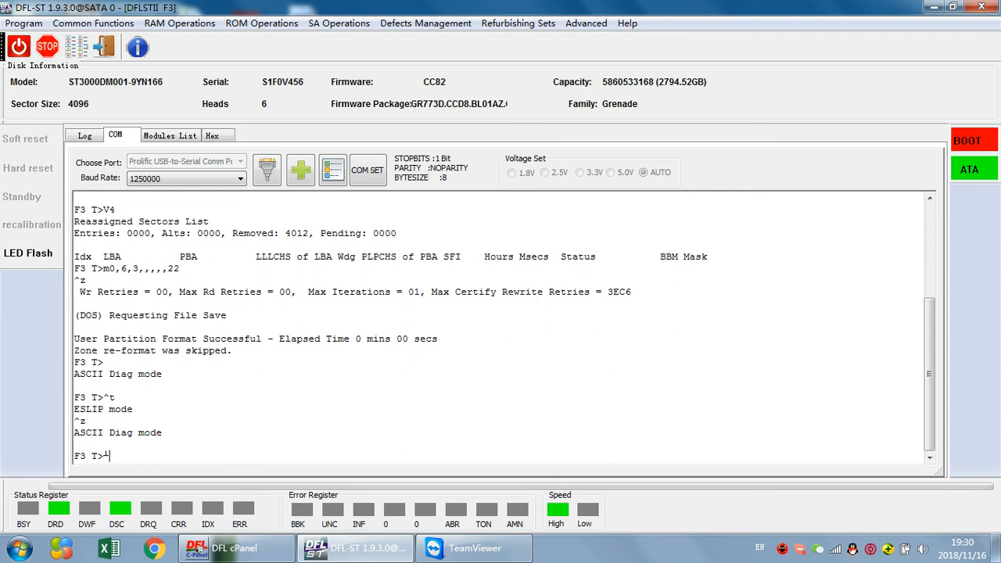
pyautogui.press('Return')
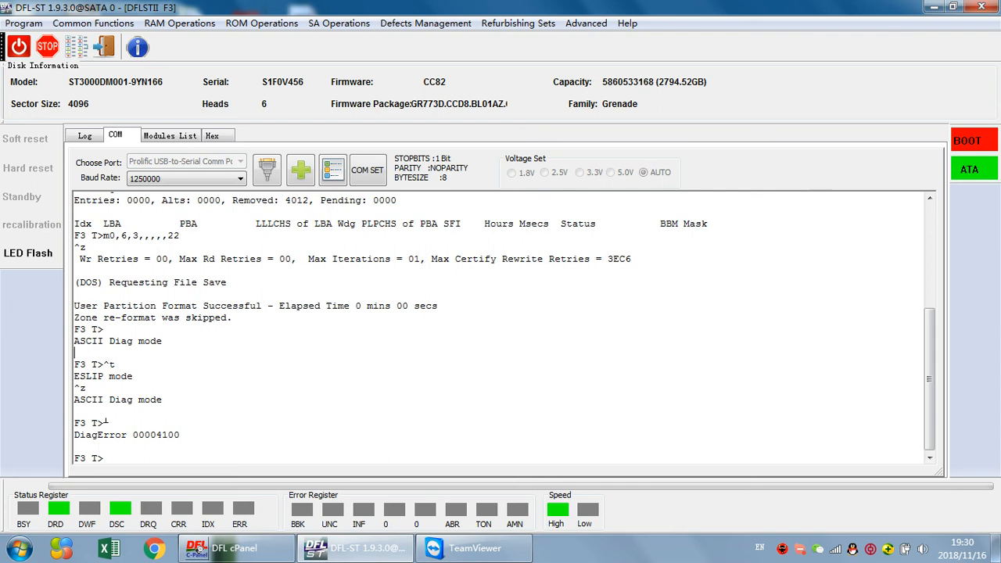
# - Review the terminal history from the V40 and V4 list commands through the format command and the last prompt
pyautogui.scroll(3, 501, 328)
pyautogui.scroll(-3, 501, 328)
pyautogui.scroll(6, 105, 422)
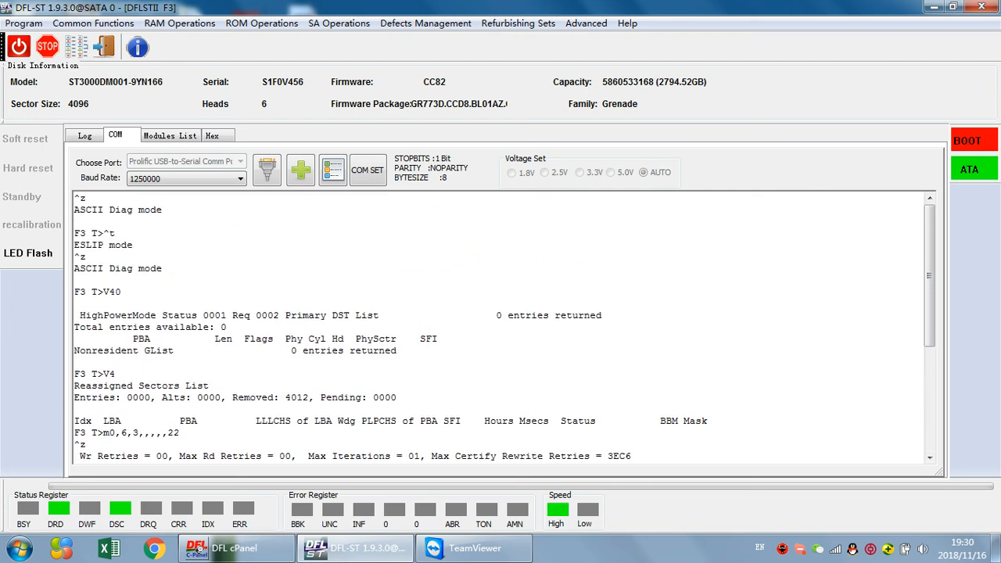
pyautogui.scroll(-4, 505, 327)
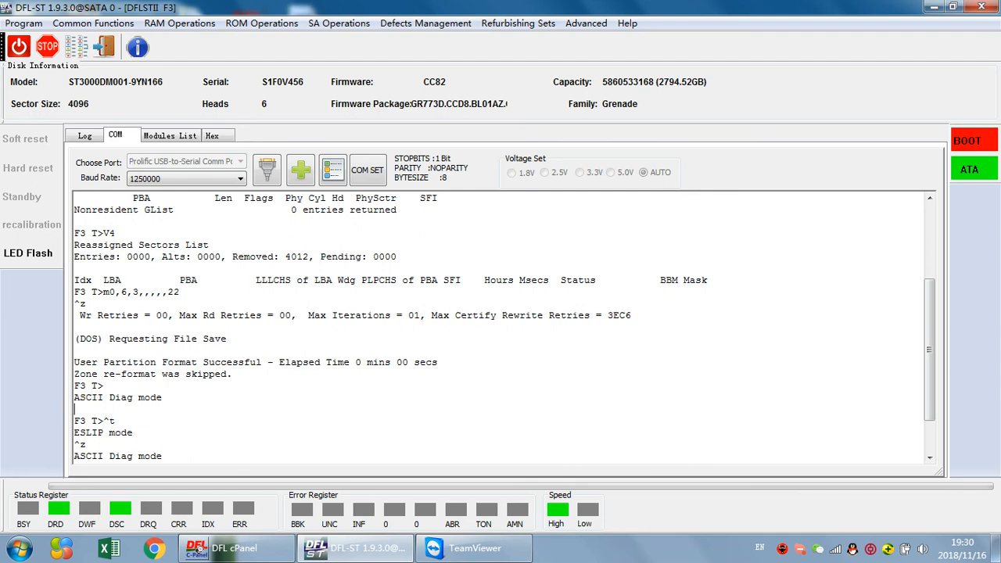
pyautogui.scroll(4, 504, 329)
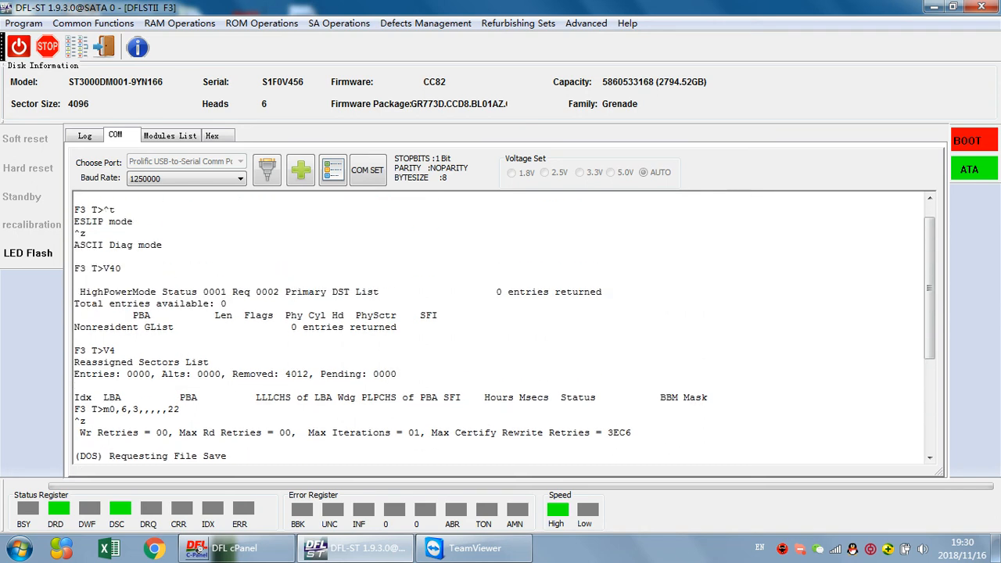
pyautogui.scroll(-6, 504, 329)
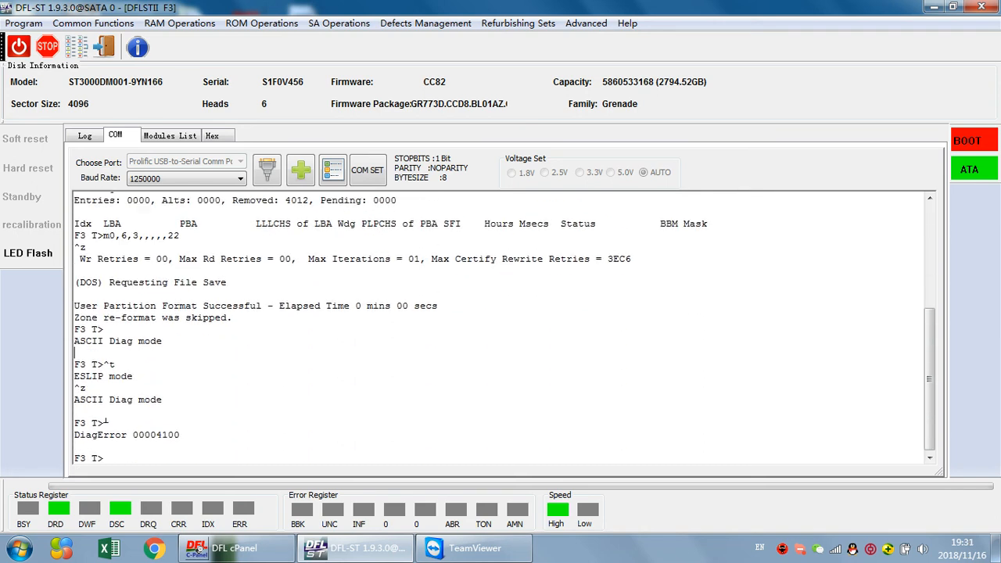